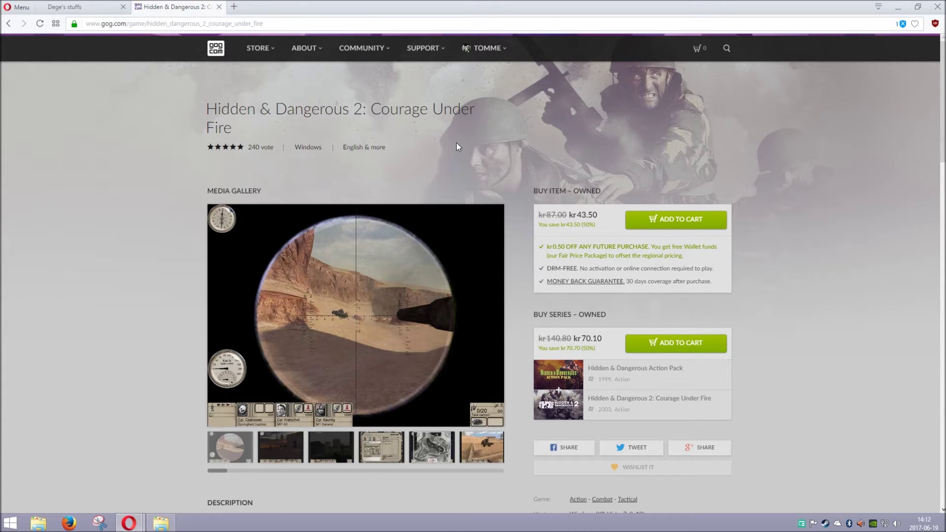
Switch to the Dege's stuffs tab and scroll through the dgVoodoo 2 releases list starting at v2.54
scroll(465, 147, "down", 2)
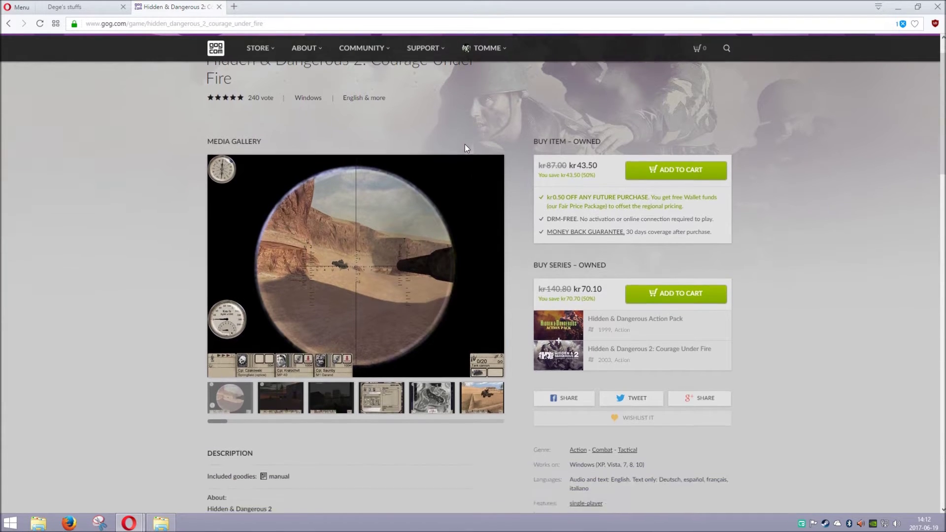
scroll(467, 145, "up", 2)
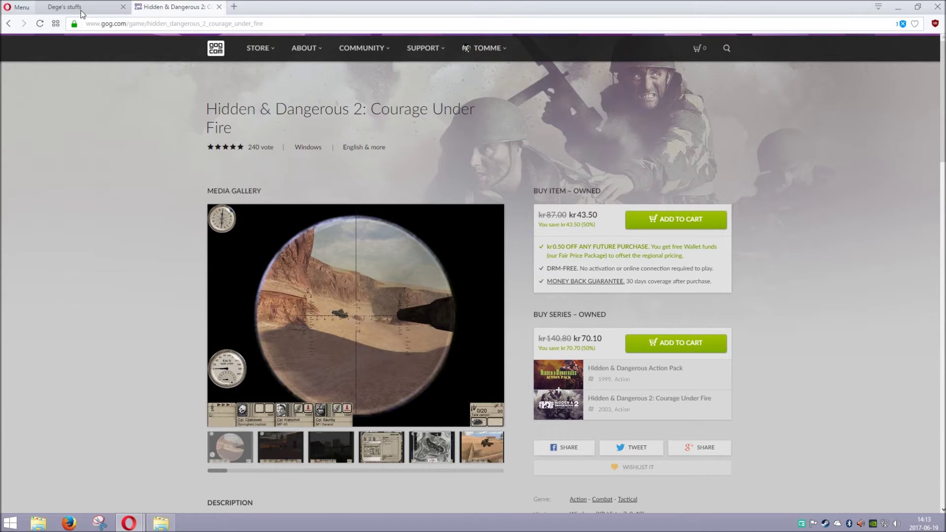
left_click(83, 13)
scroll(182, 176, "up", 1)
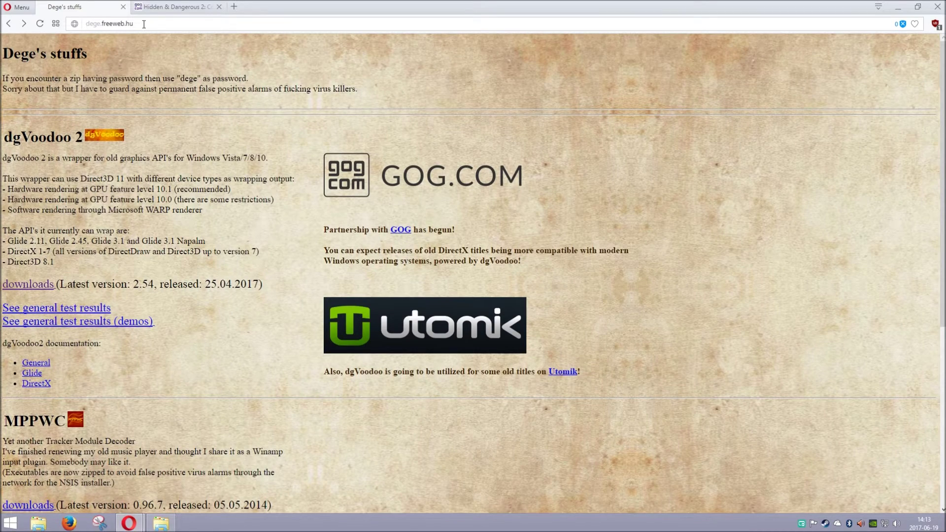
scroll(178, 129, "down", 1)
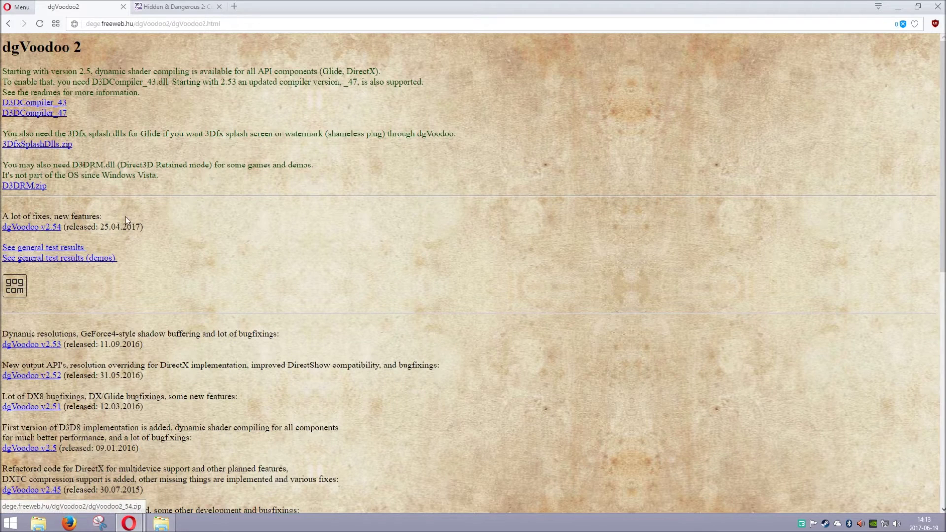
Browse Downloads\dgVoodoo2_54, showing dgVoodooCpl and the three DirectX DLLs in its MS folder
left_click(167, 529)
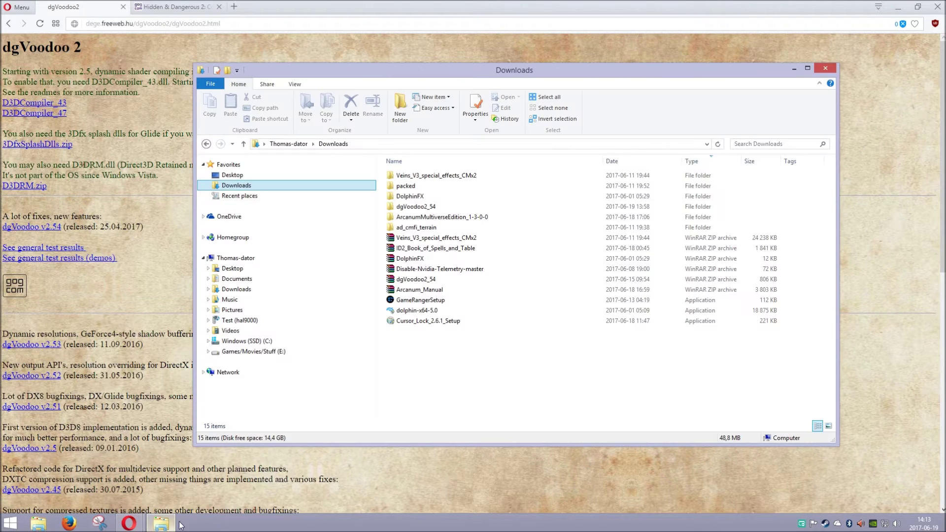
left_click(433, 209)
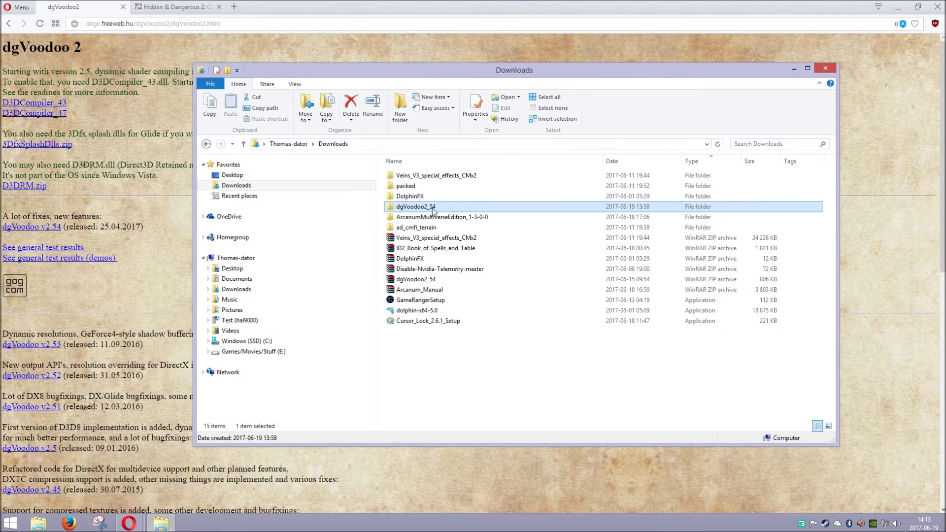
double_click(432, 208)
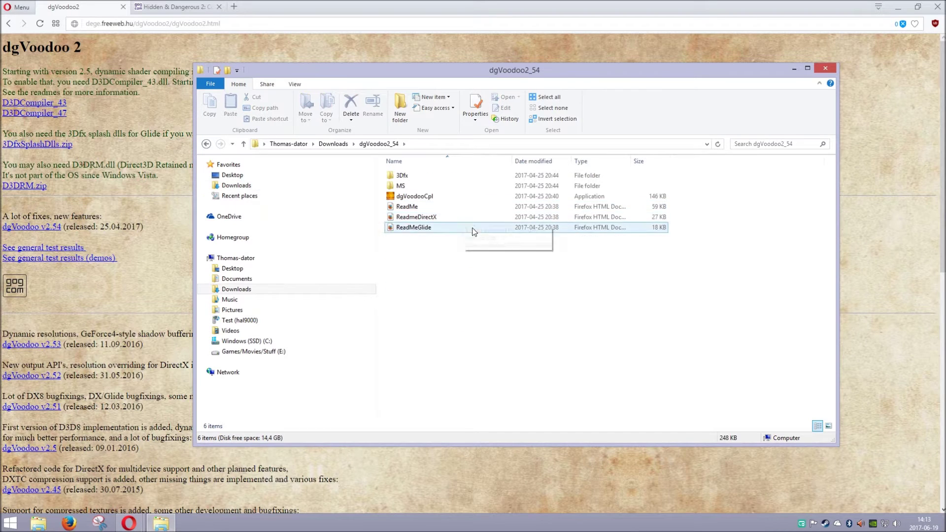
left_click(411, 195)
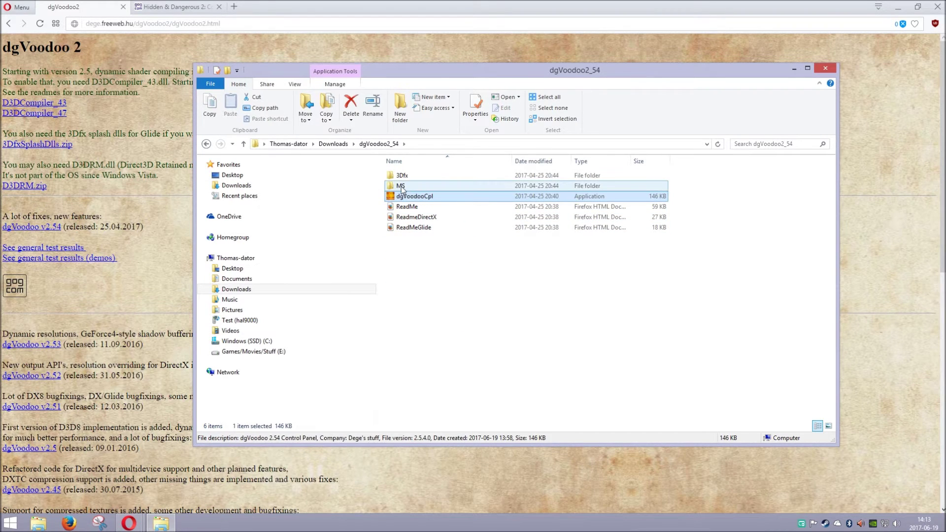
double_click(401, 186)
left_click_drag(406, 221, 443, 174)
left_click(444, 226)
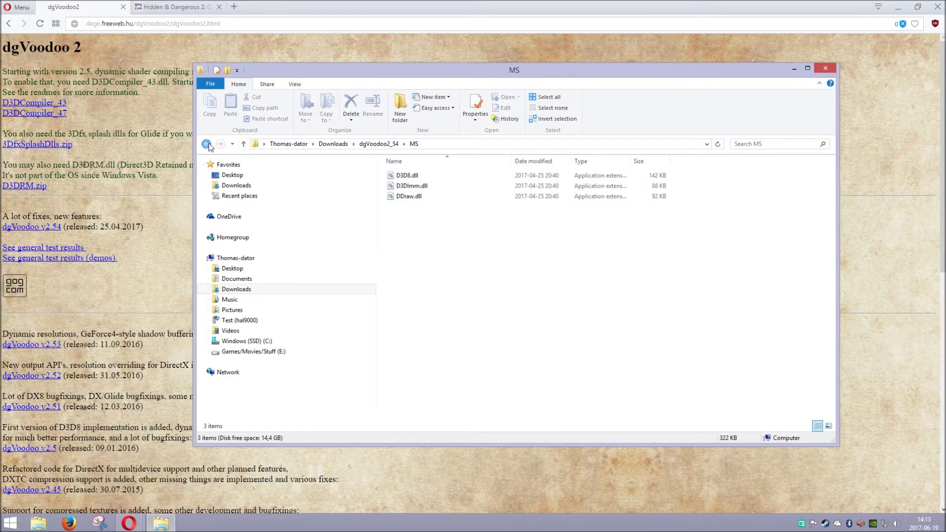
left_click(206, 144)
left_click(399, 195)
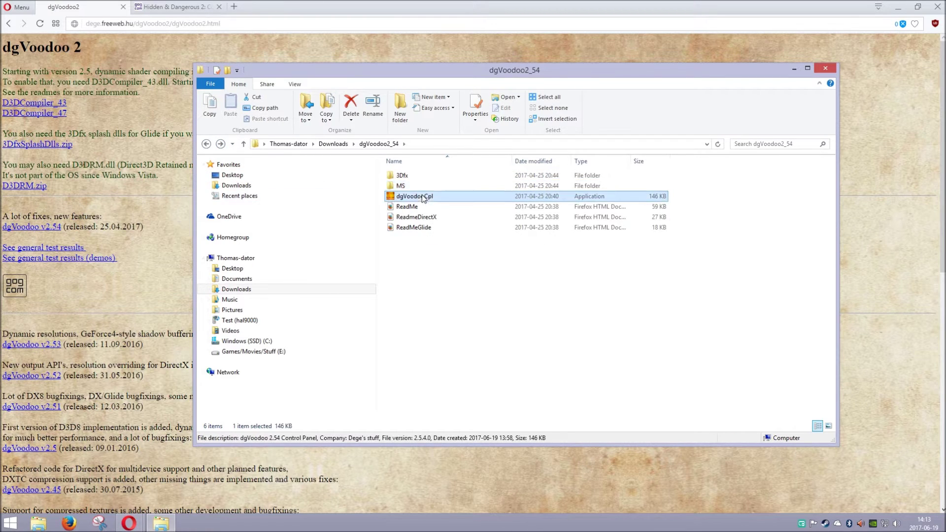
left_click(403, 190)
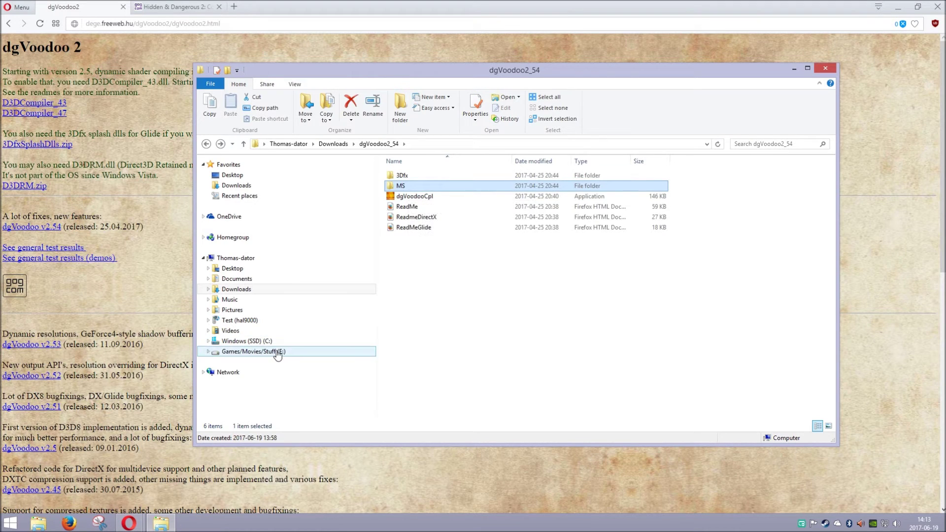
Go to E:\Games\Hidden and Dangerous 2, point out its dgVoodooCpl, and launch the game's setup
left_click(274, 351)
double_click(418, 185)
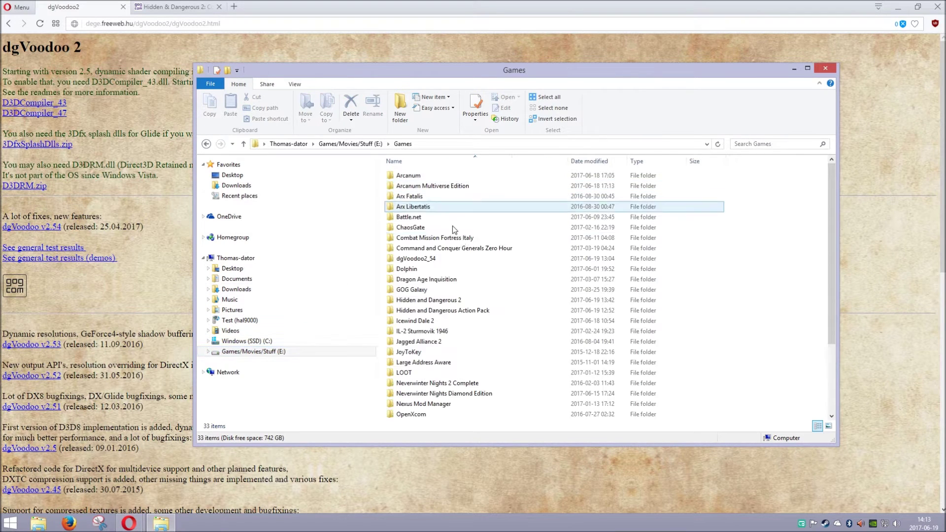
double_click(454, 301)
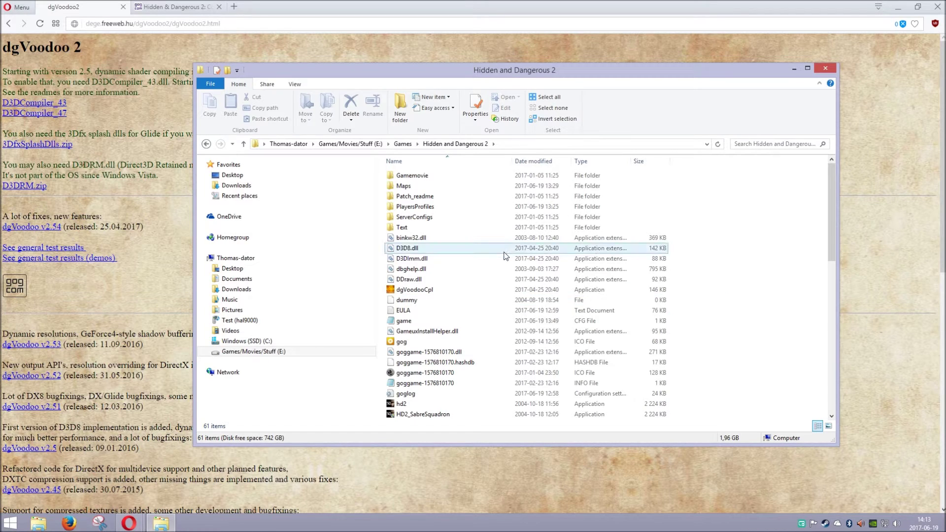
left_click(433, 290)
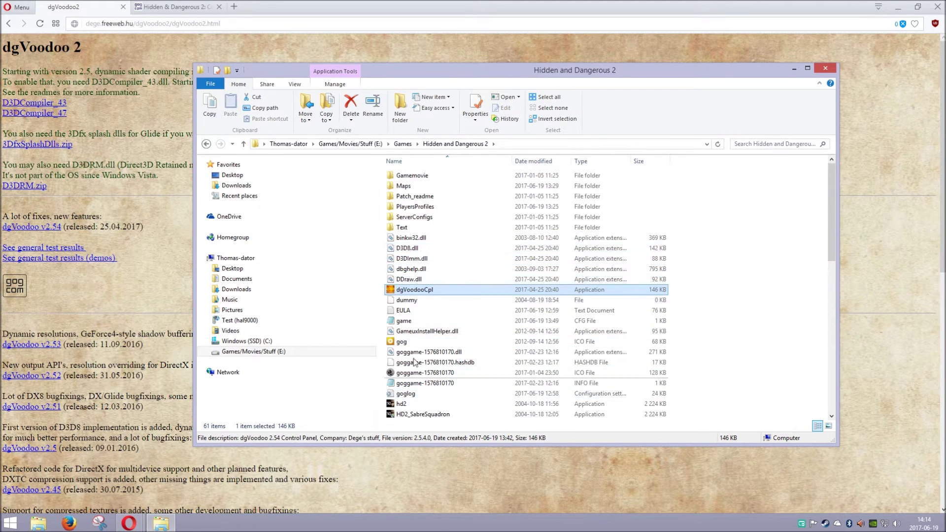
scroll(457, 286, "down", 4)
scroll(458, 283, "up", 4)
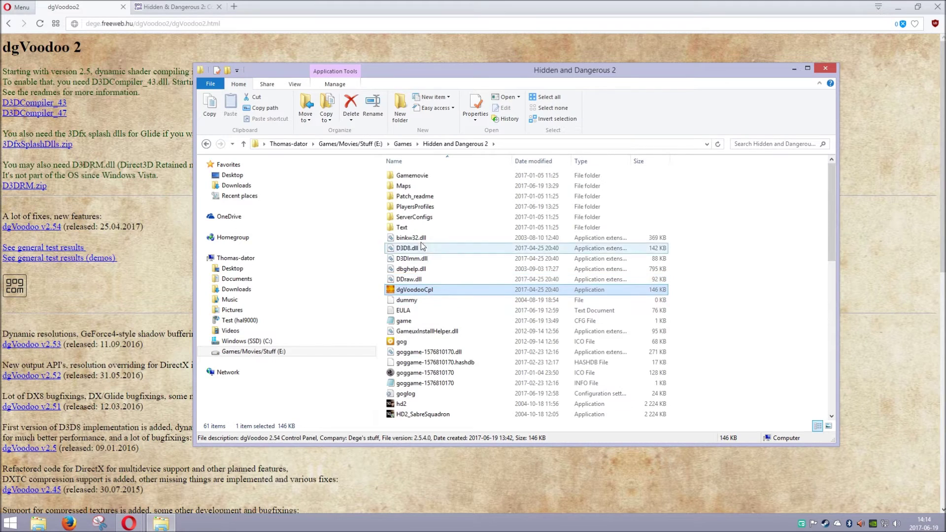
scroll(461, 277, "down", 2)
scroll(456, 269, "up", 2)
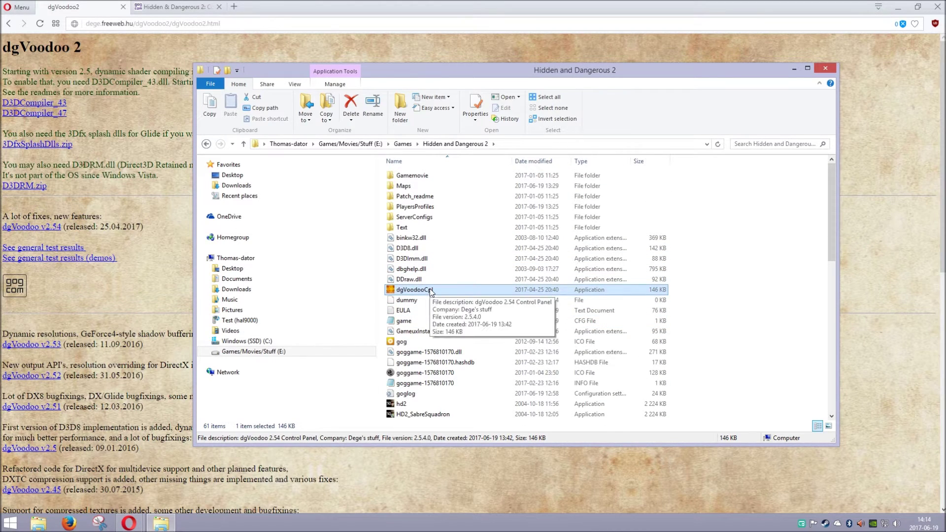
left_click_drag(566, 72, 546, 67)
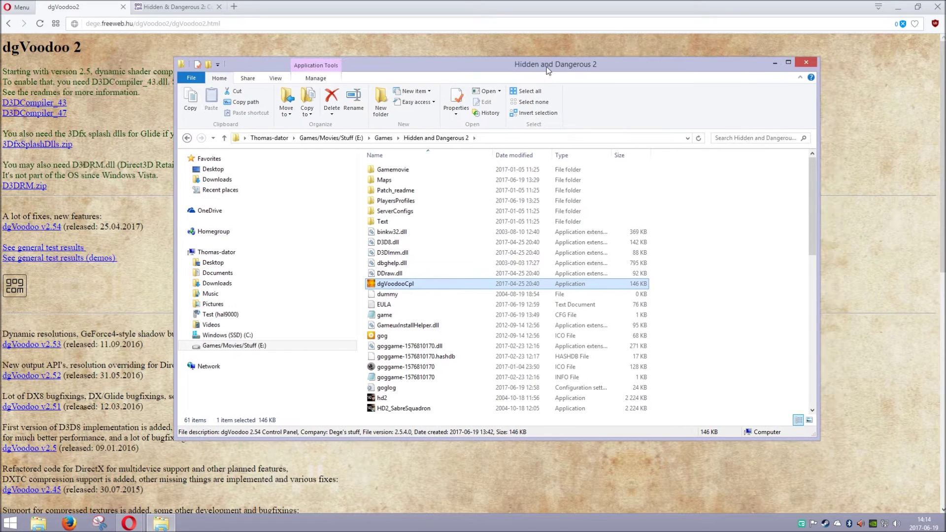
scroll(500, 357, "down", 7)
scroll(483, 340, "down", 5)
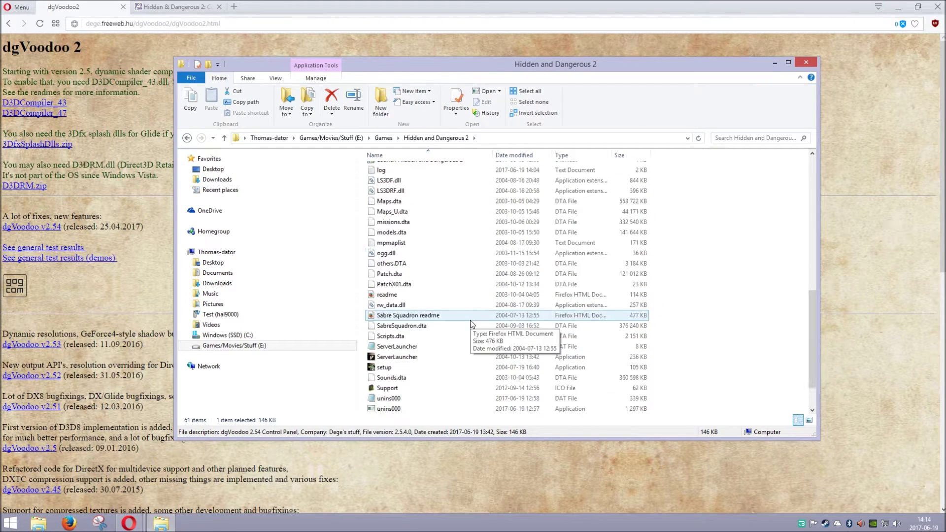
double_click(404, 326)
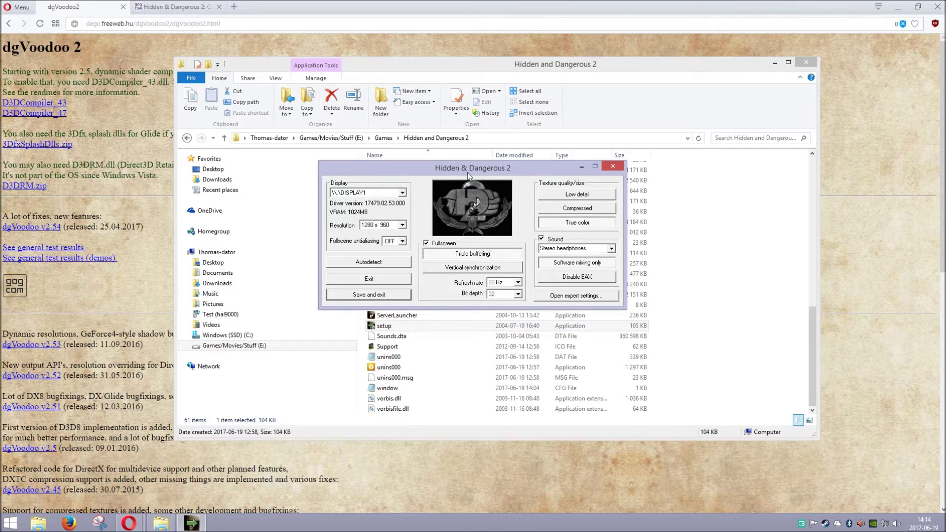
left_click_drag(467, 170, 531, 157)
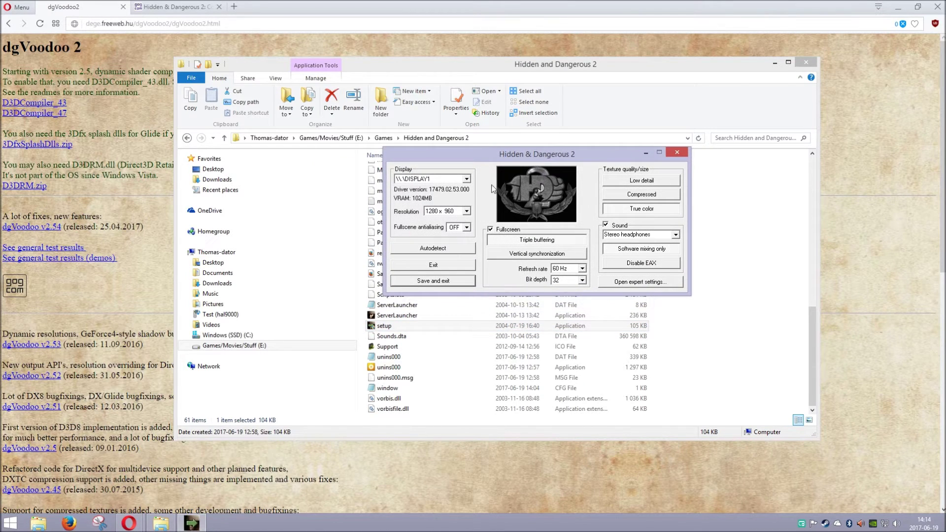
left_click_drag(551, 150, 525, 128)
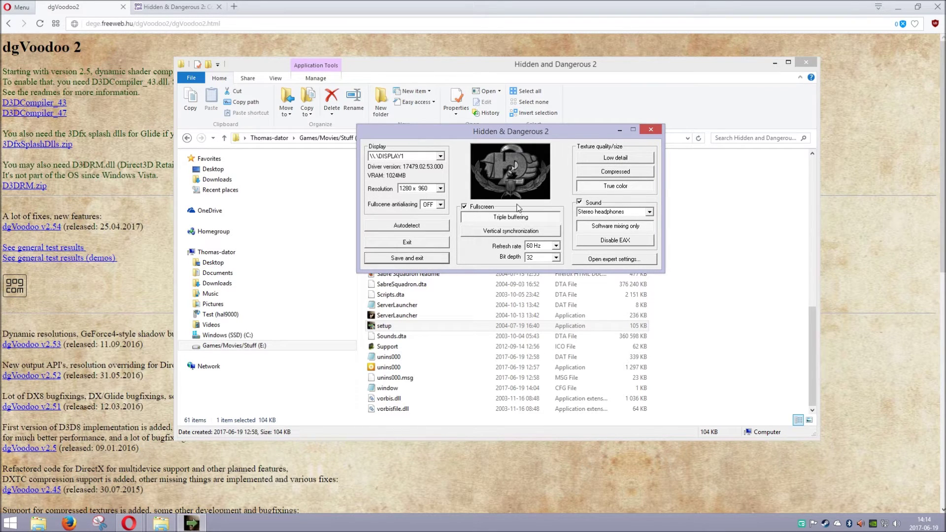
left_click(426, 189)
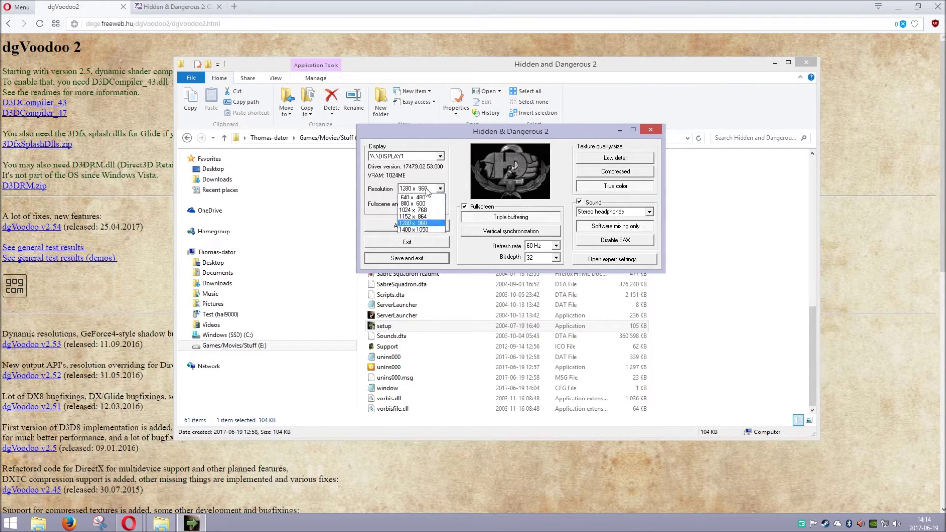
left_click(377, 197)
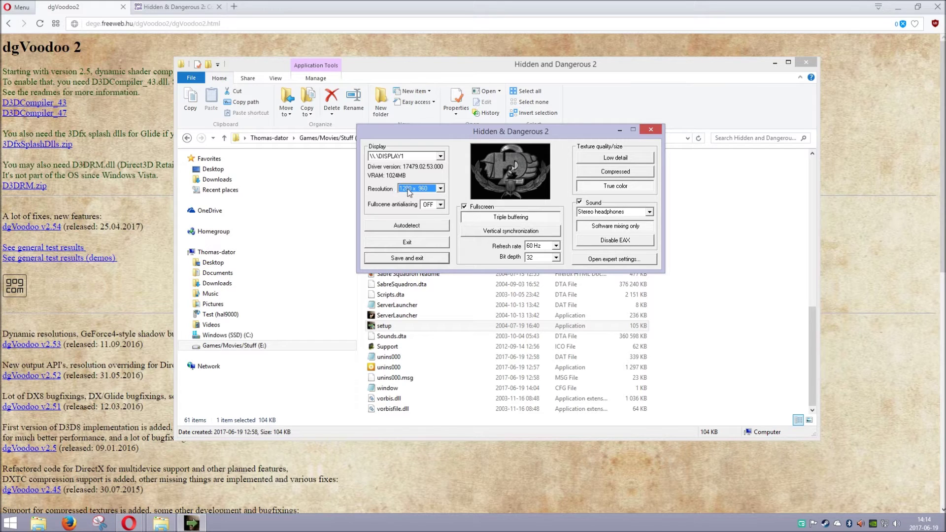
left_click(414, 189)
left_click(414, 193)
left_click(414, 189)
left_click(414, 192)
left_click(555, 246)
left_click(556, 253)
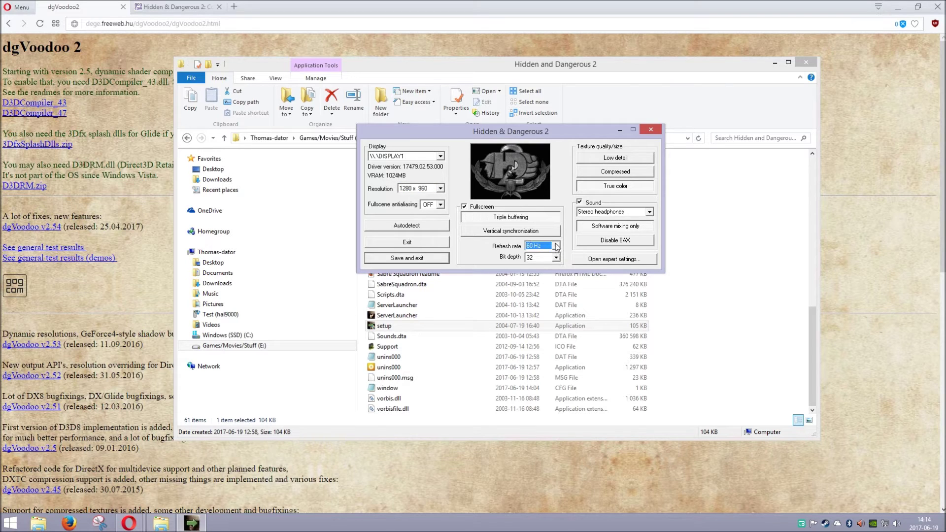
left_click(556, 256)
left_click(557, 259)
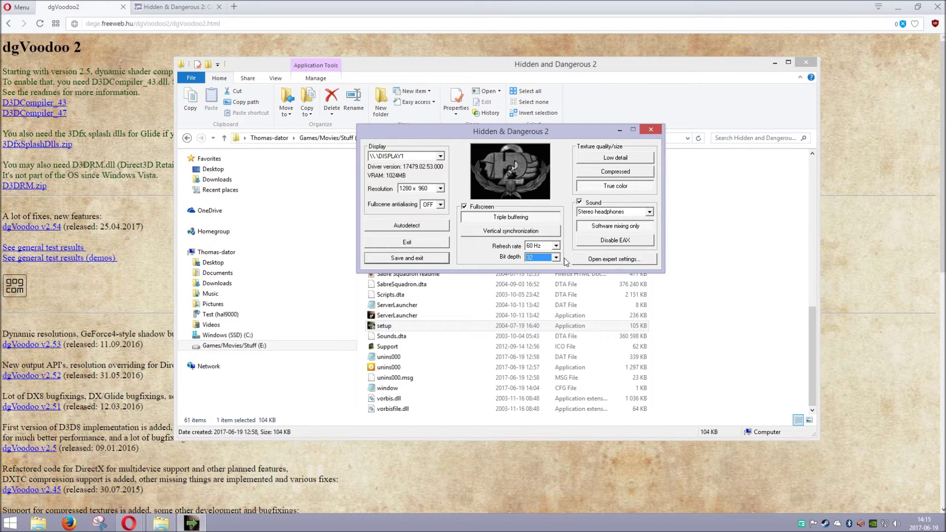
left_click(615, 260)
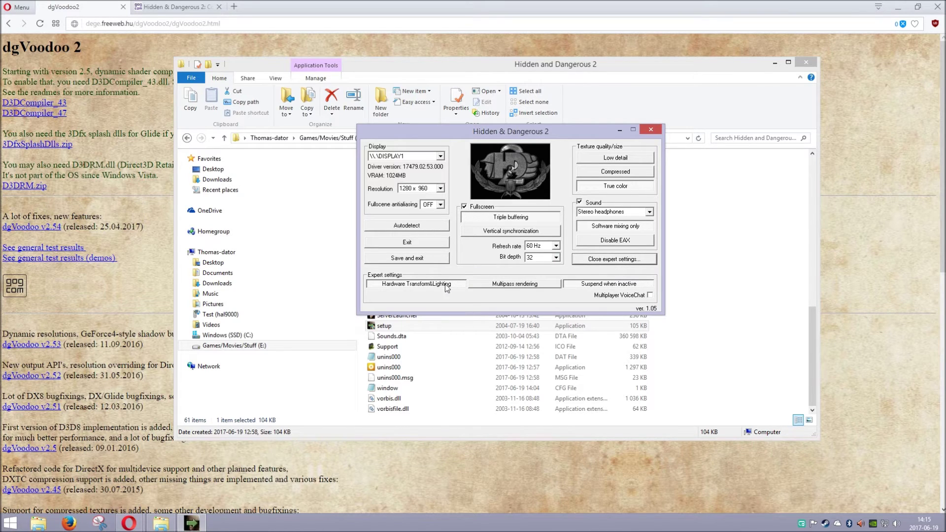
left_click(630, 263)
left_click(630, 264)
left_click(611, 261)
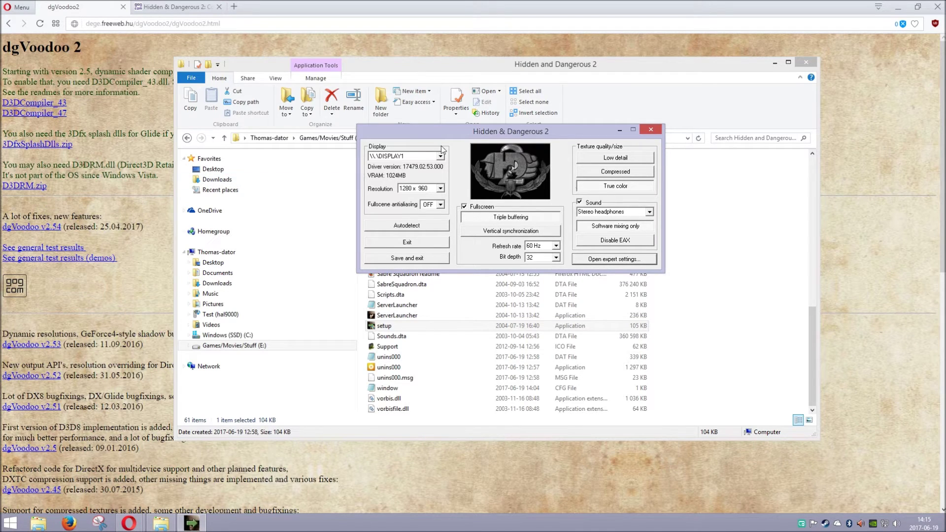
left_click(651, 129)
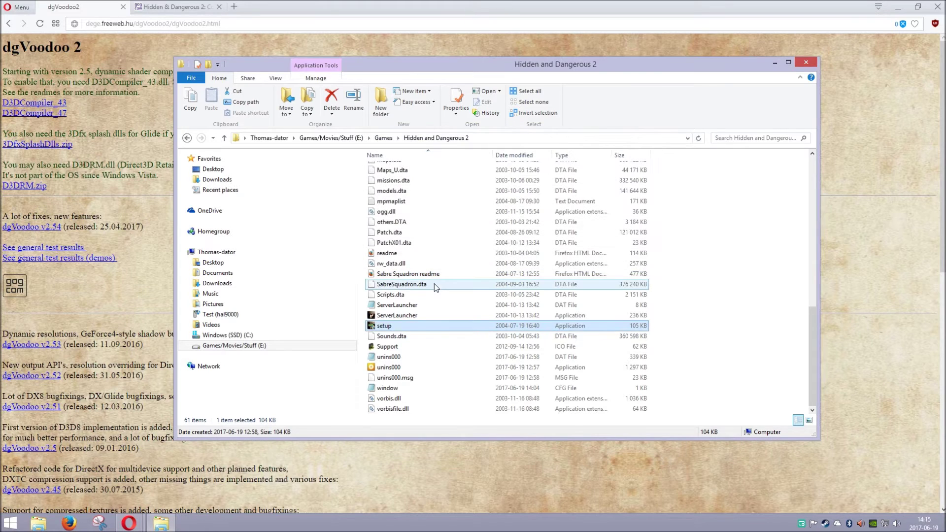
scroll(436, 280, "up", 2)
scroll(437, 279, "up", 10)
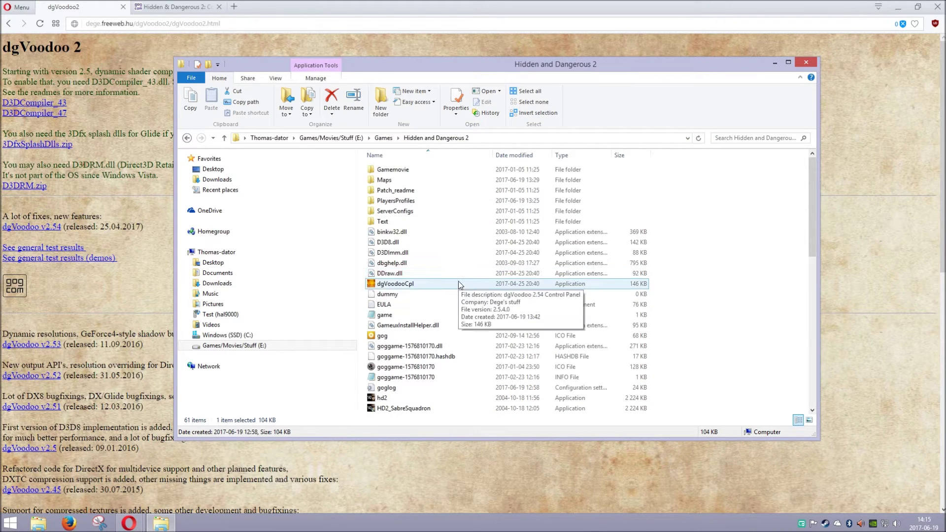
Open dgVoodooCpl from the game folder, move it higher, and keep the best available output API
double_click(414, 288)
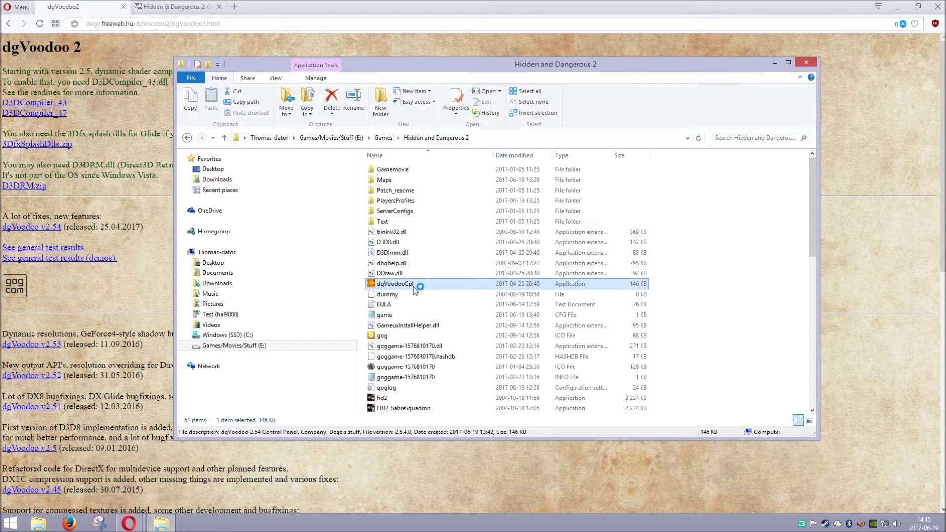
mouse_move(452, 150)
left_mouse_down()
mouse_move(517, 113)
mouse_move(541, 75)
left_mouse_up()
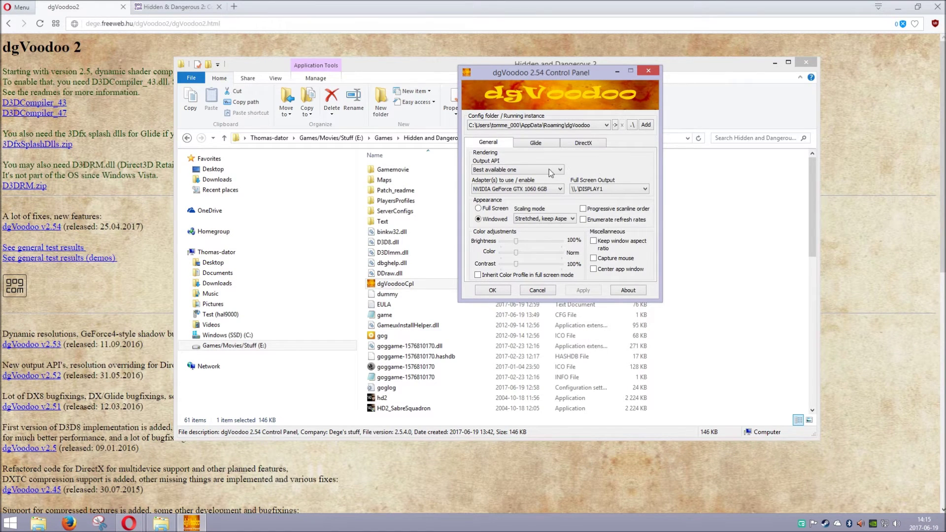
mouse_move(548, 171)
left_click(558, 171)
left_click(558, 171)
Keep the NVIDIA adapter, the first display for full screen, and stretched keep-aspect-ratio scaling
left_click(549, 190)
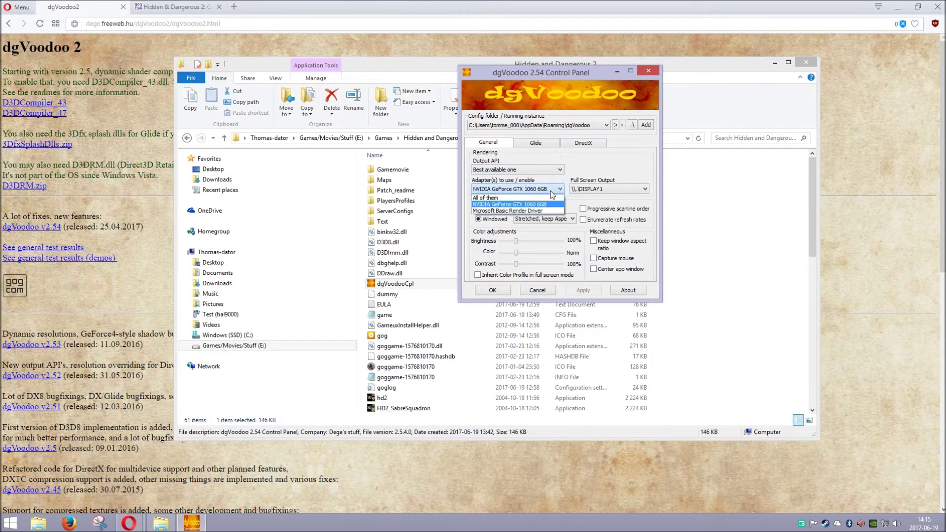
left_click(550, 191)
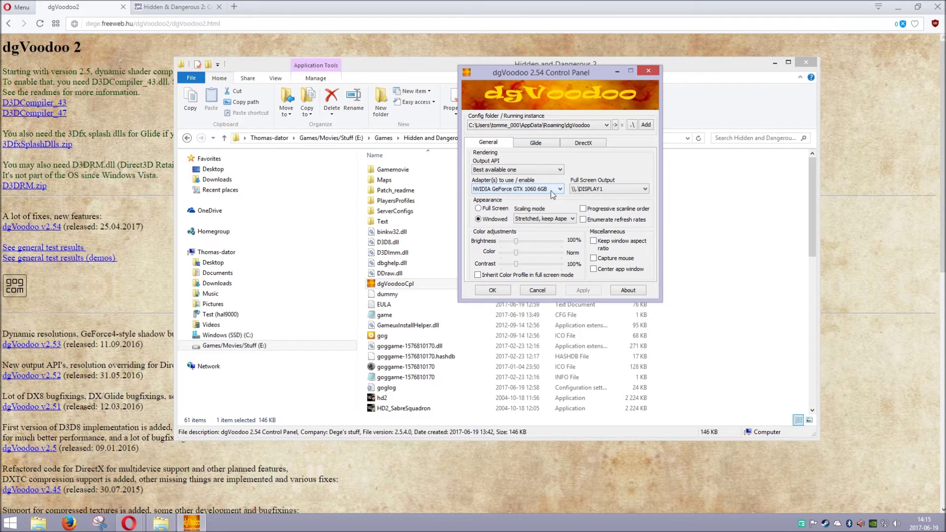
left_click(616, 191)
left_click(616, 190)
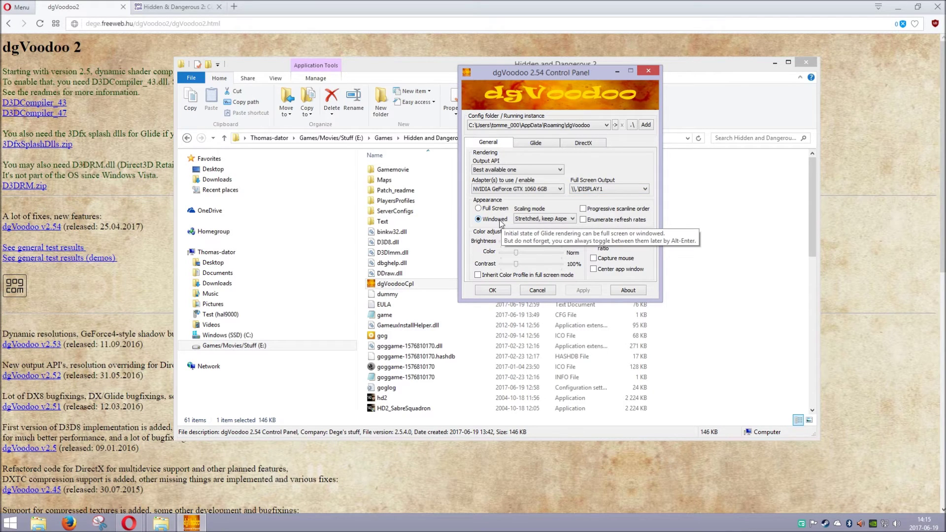
left_click(554, 220)
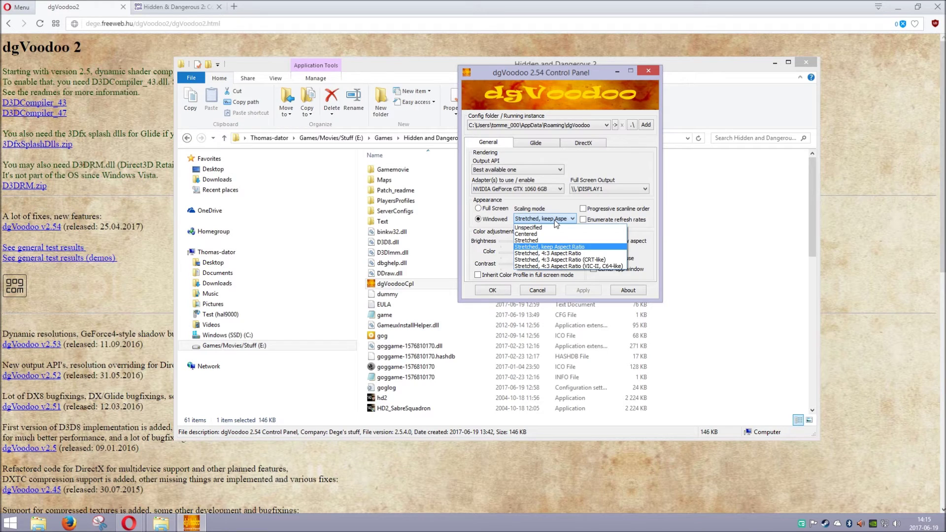
left_click(555, 221)
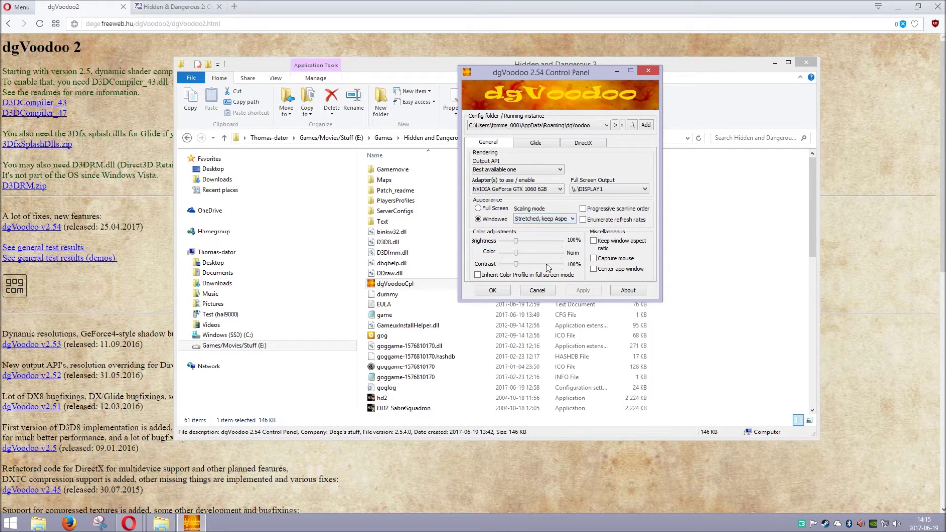
Inspect the Glide and DirectX tabs, keeping 1024 MB VRAM and 1280x960 resolution, then cancel
left_click(549, 146)
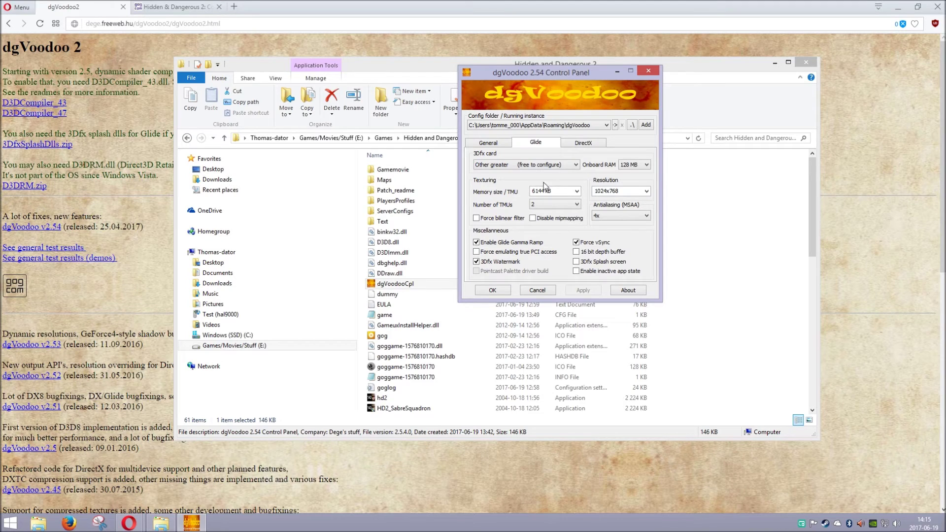
left_click(584, 146)
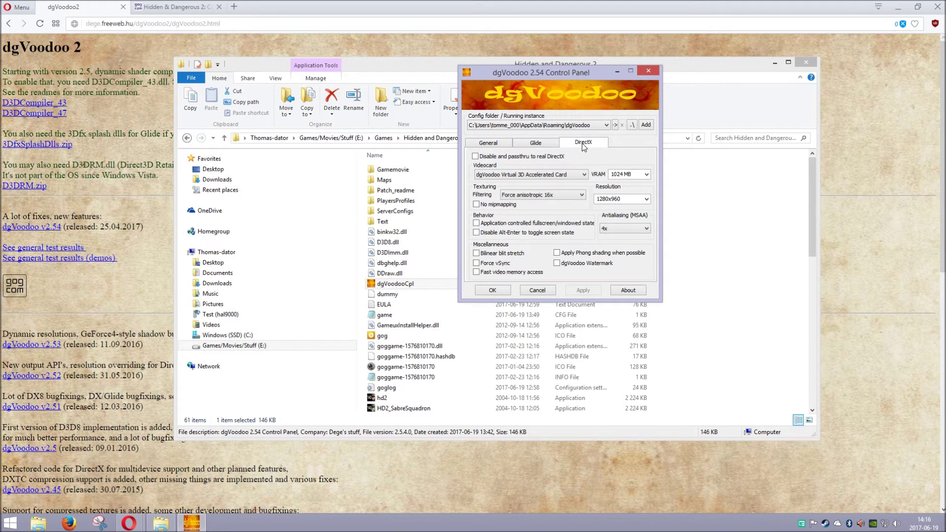
mouse_move(531, 181)
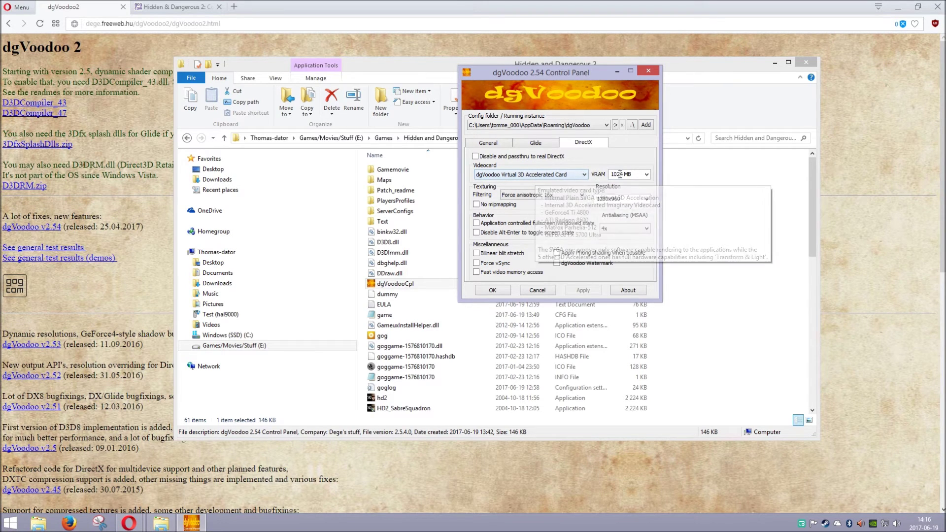
left_click(647, 175)
left_click(646, 176)
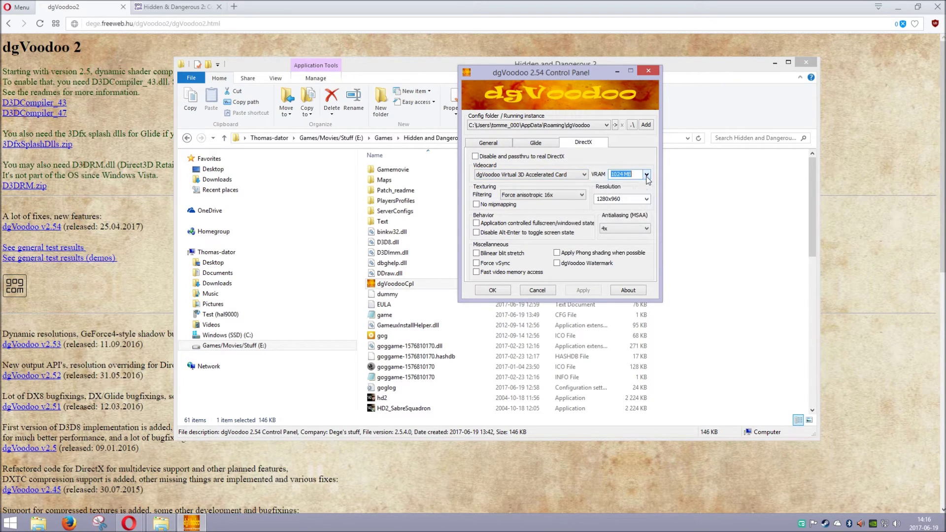
left_click(646, 200)
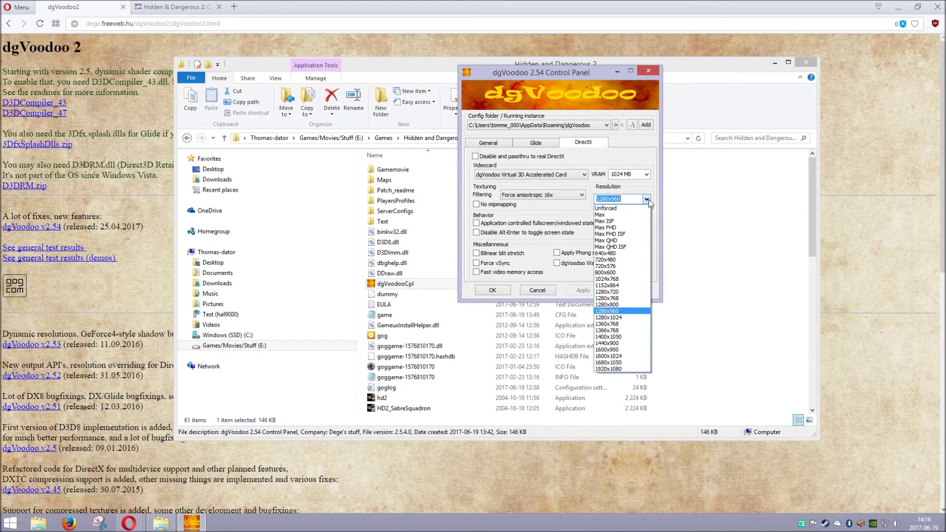
left_click(646, 200)
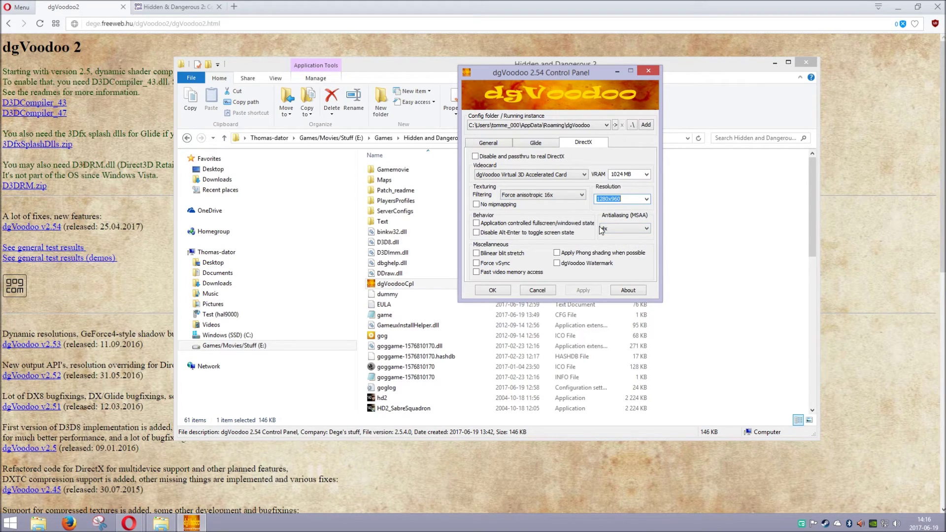
left_click(487, 143)
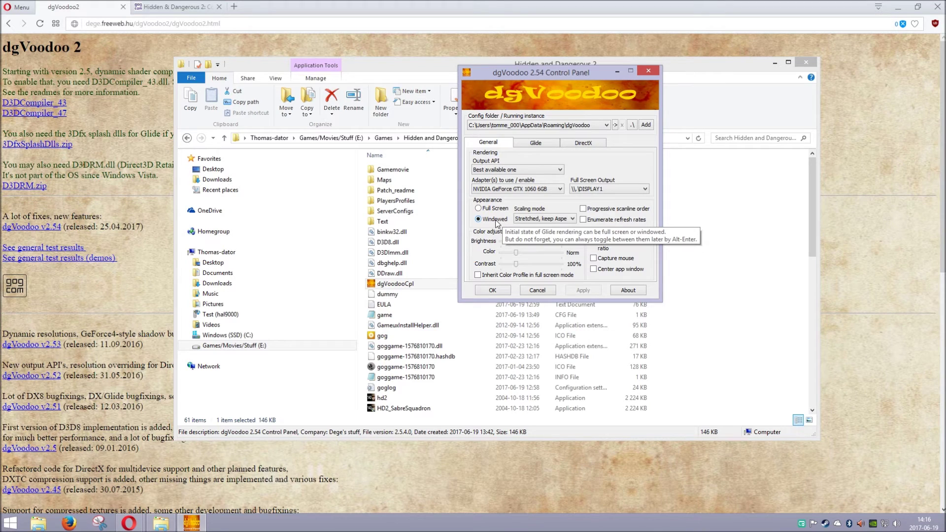
left_click(537, 290)
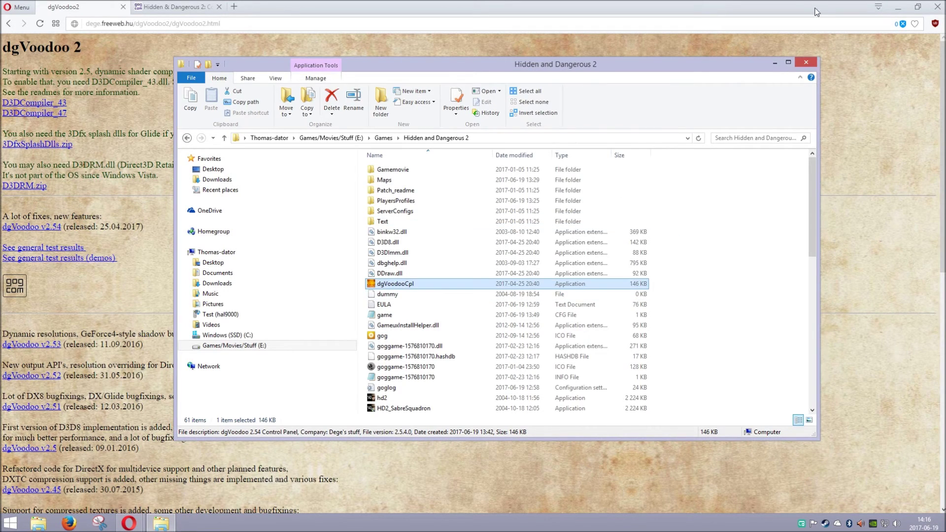
Minimize Opera and Explorer and drag the Hidden and Dangerous 2 shortcut to the desktop centre
left_click(899, 8)
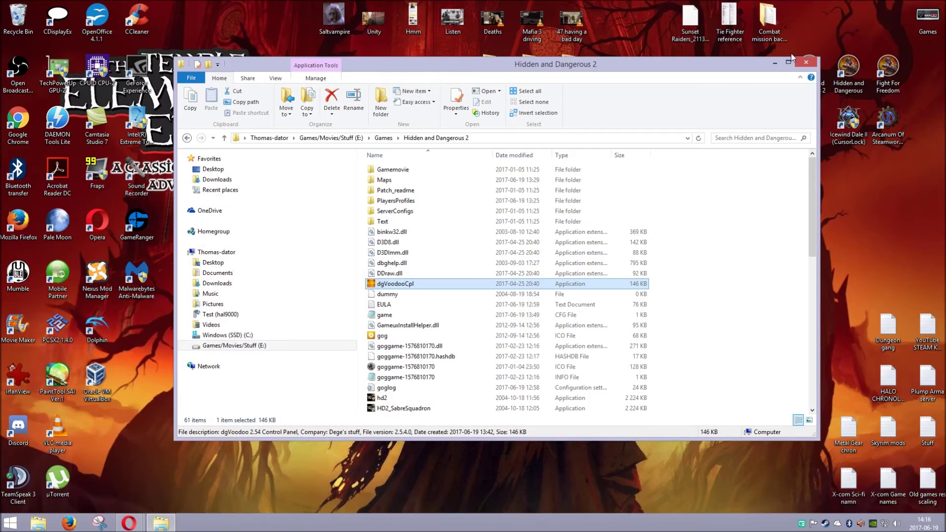
left_click(775, 63)
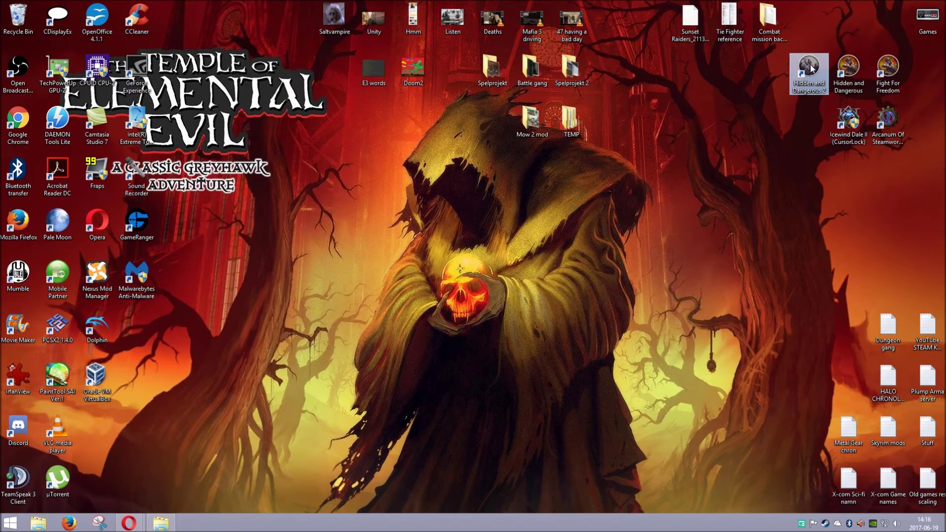
mouse_move(811, 69)
left_mouse_down()
mouse_move(524, 209)
mouse_move(535, 223)
left_mouse_up()
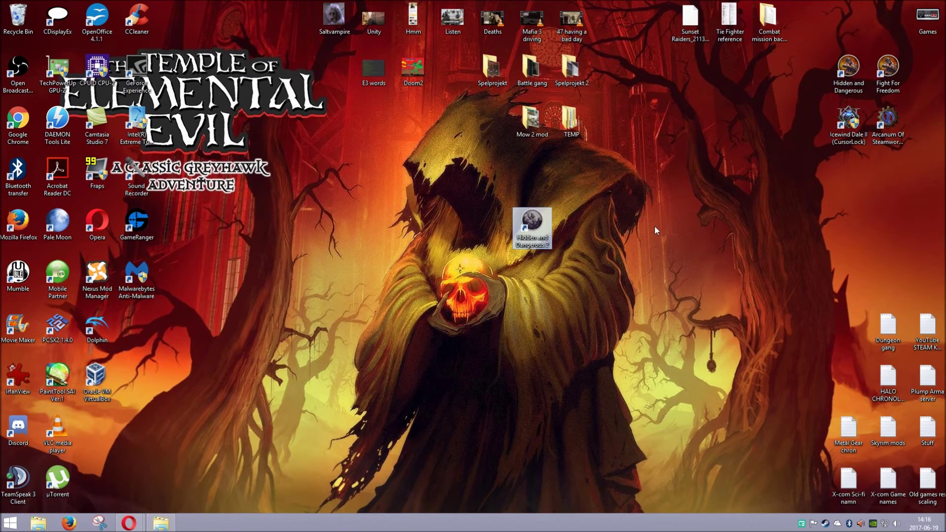
Review the shortcut's Compatibility, Shortcut and General properties, then close them with Cancel
right_click(530, 238)
left_click(560, 488)
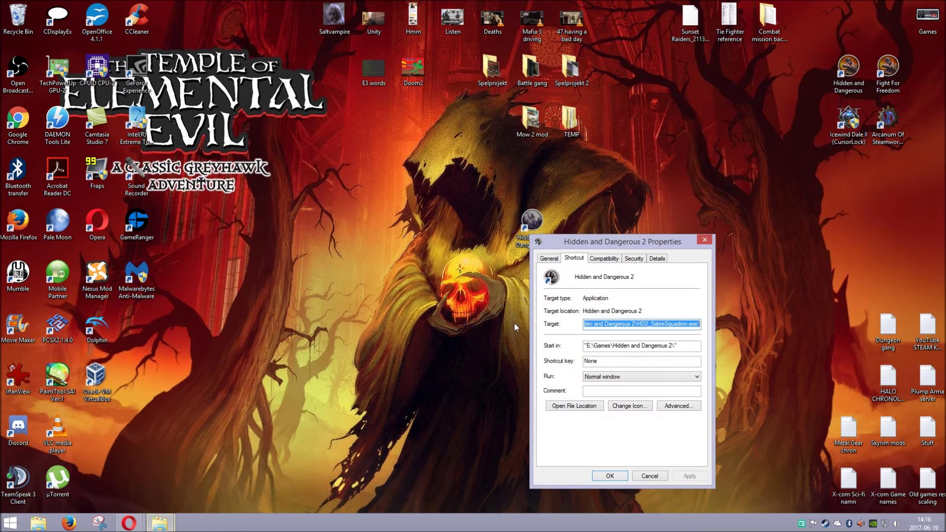
left_click(604, 259)
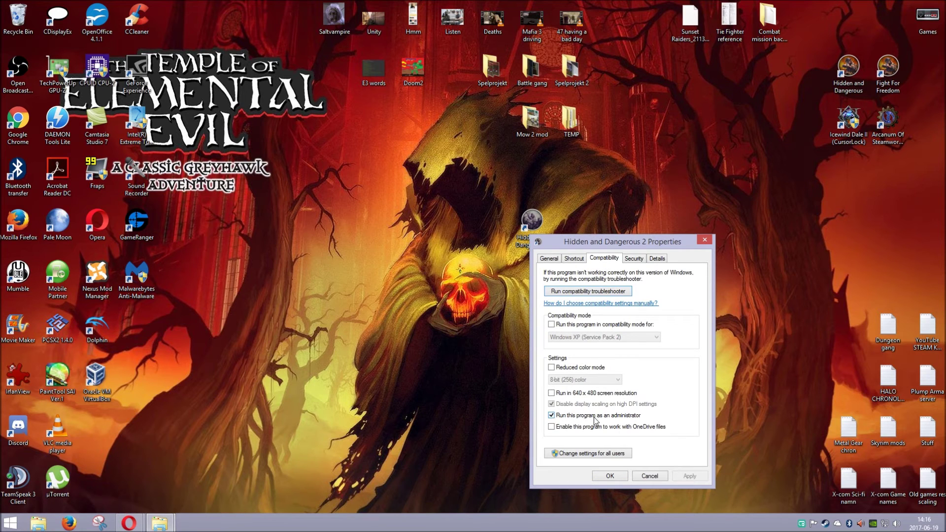
left_click(580, 259)
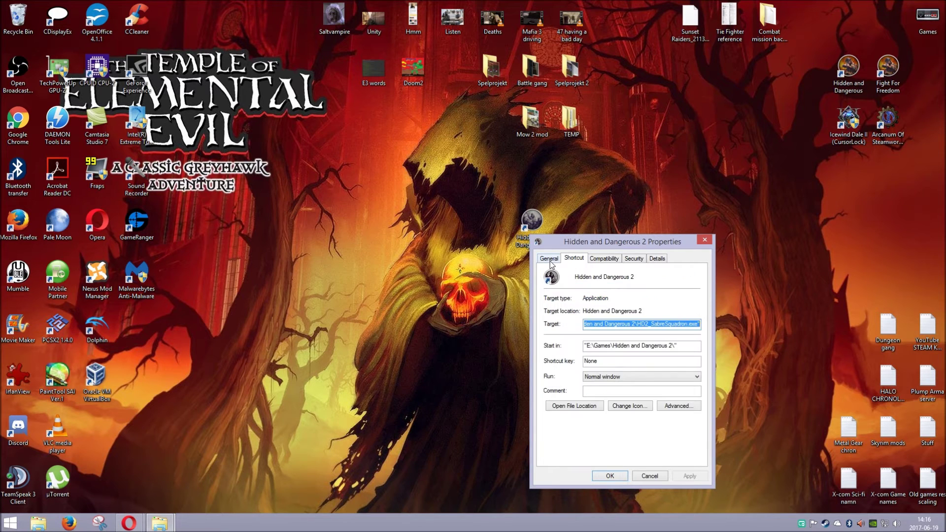
left_click(551, 260)
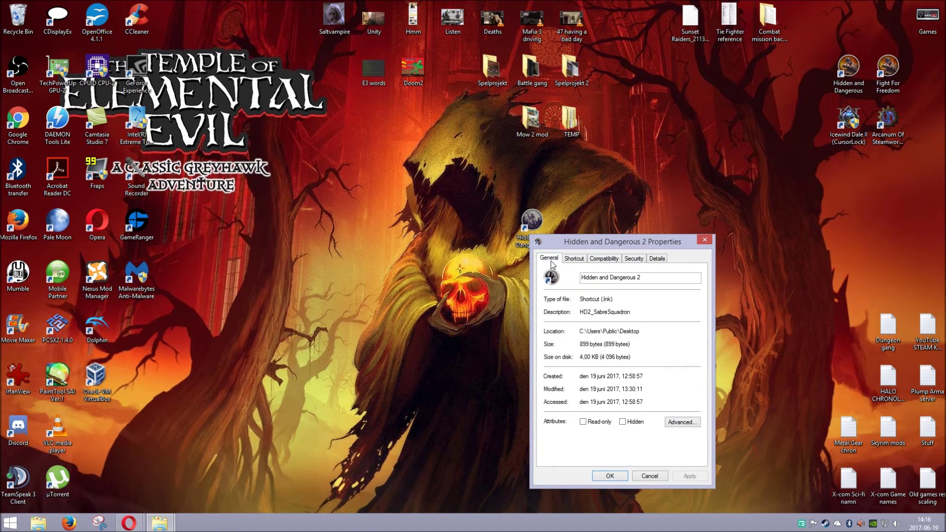
left_click(649, 476)
Launch the game and start the H&D2 Original campaign with an automatically selected four-soldier team
double_click(533, 231)
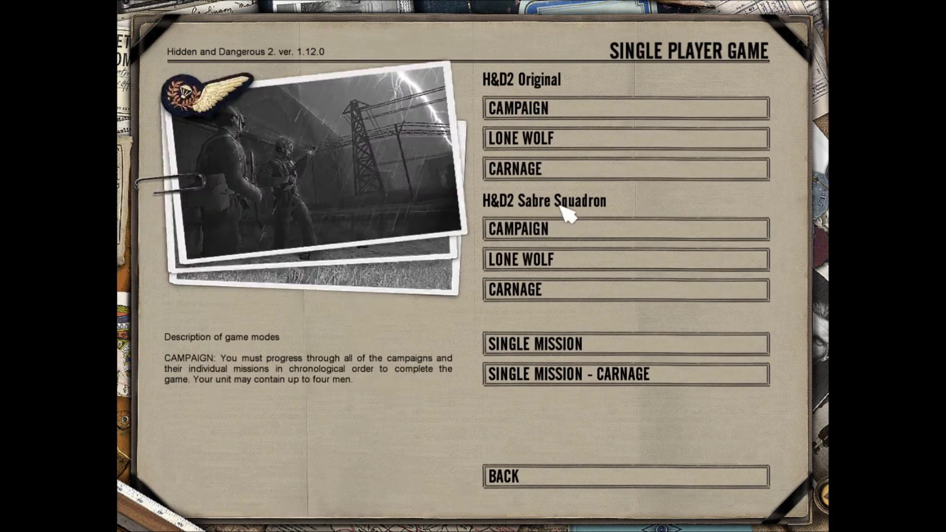
left_click(570, 107)
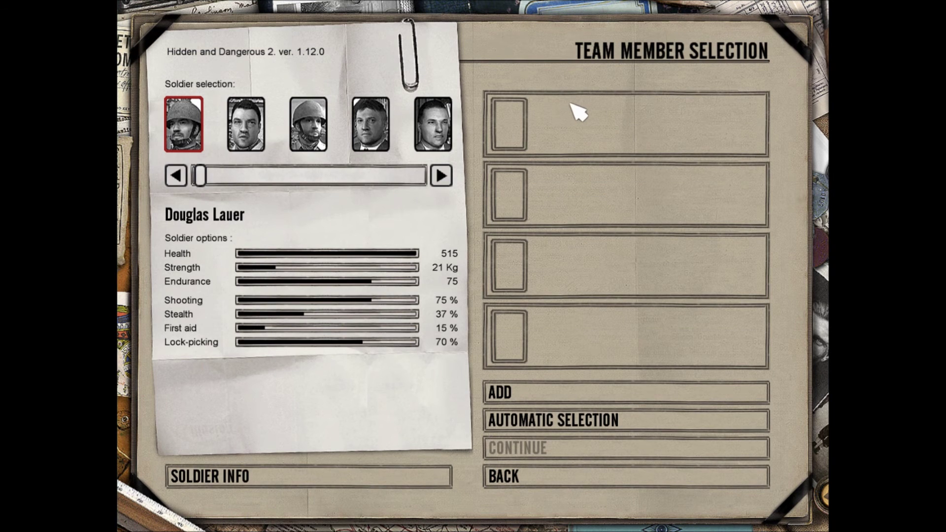
left_click(546, 421)
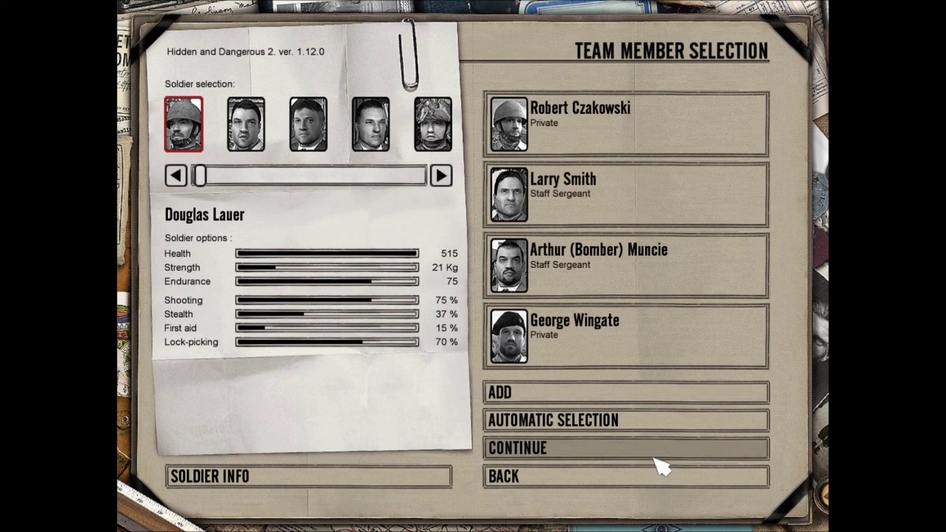
left_click(590, 456)
left_click(441, 292)
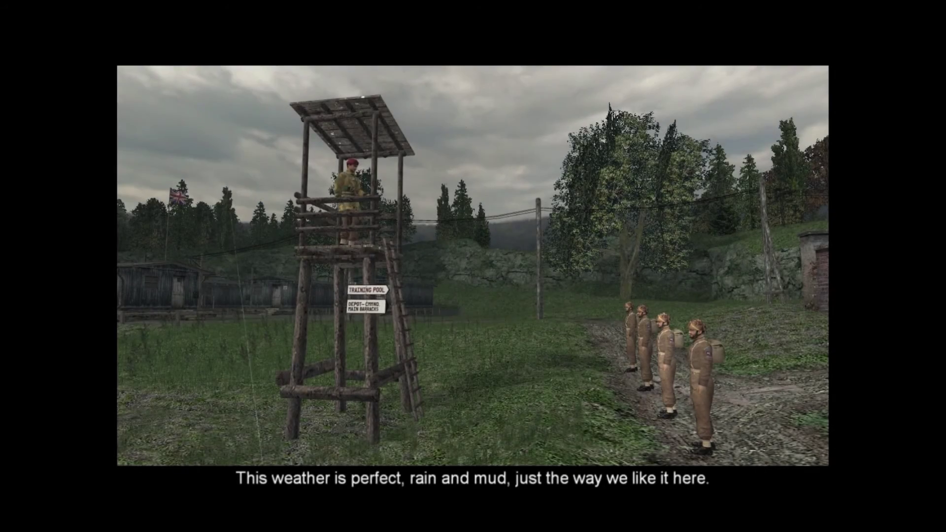
Skip the cutscene with Escape and run the soldier toward the watchtower, range and blue gate
key("Escape")
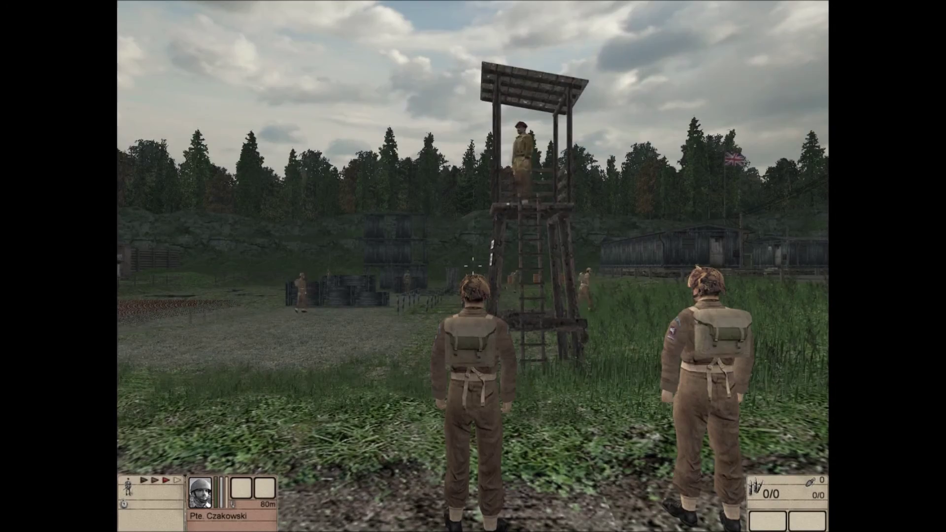
key("w")
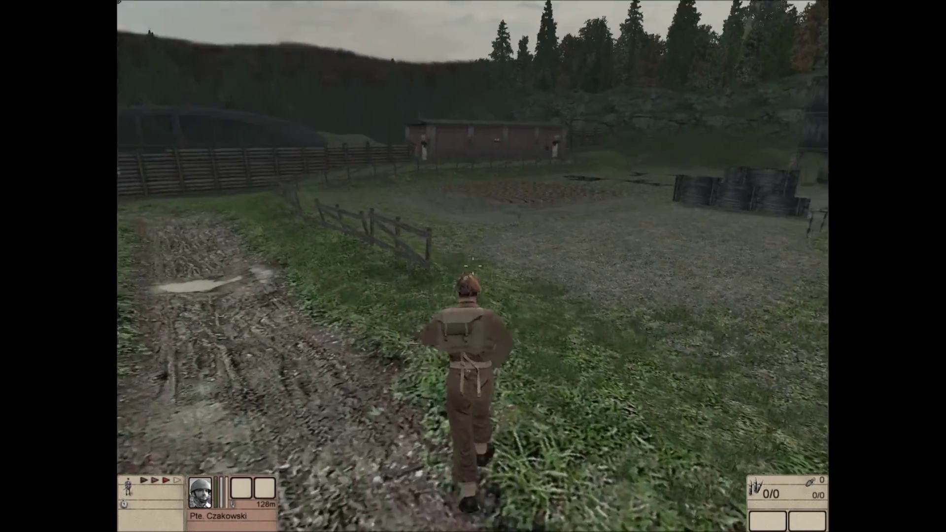
key("w")
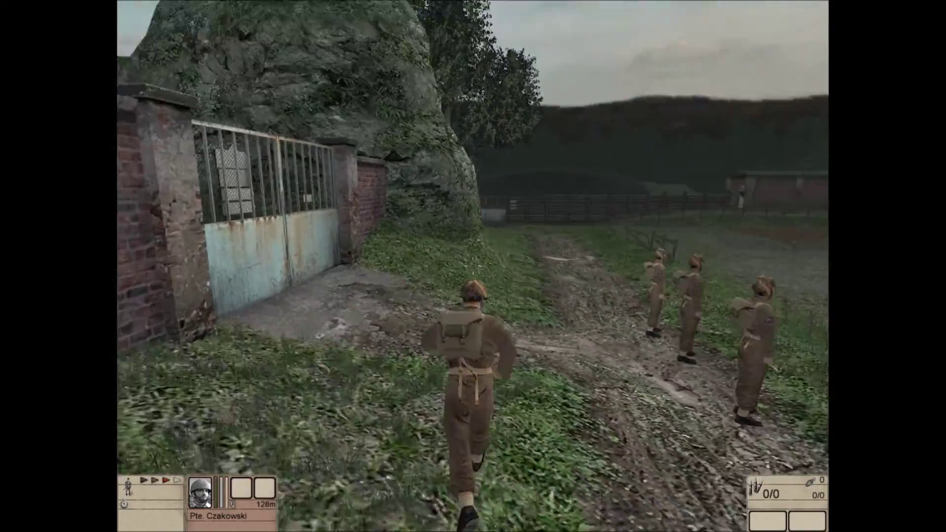
key("w")
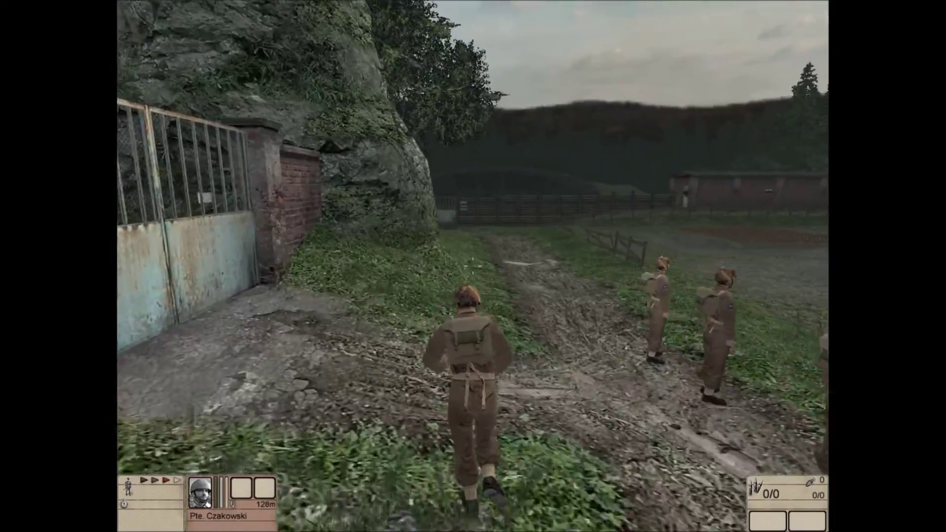